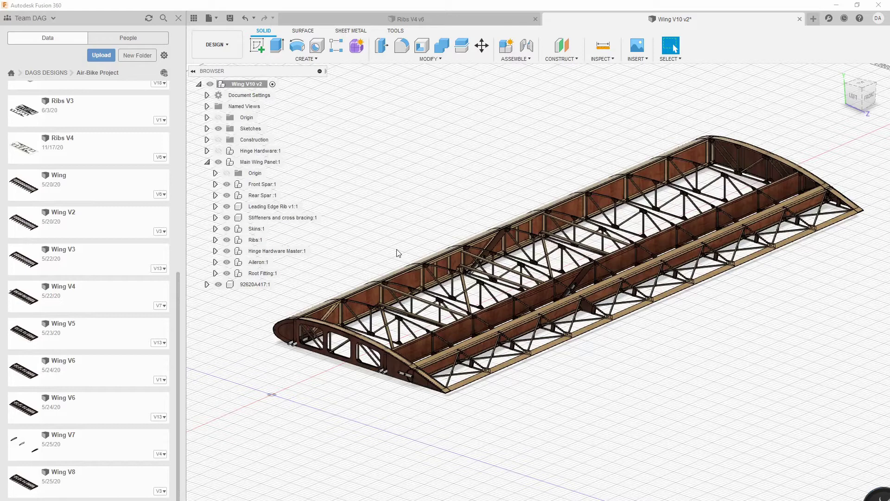
# Hide the Root Fitting, Aileron, Hinge Hardware Master and Ribs components
pyautogui.scroll(3, 421, 277)
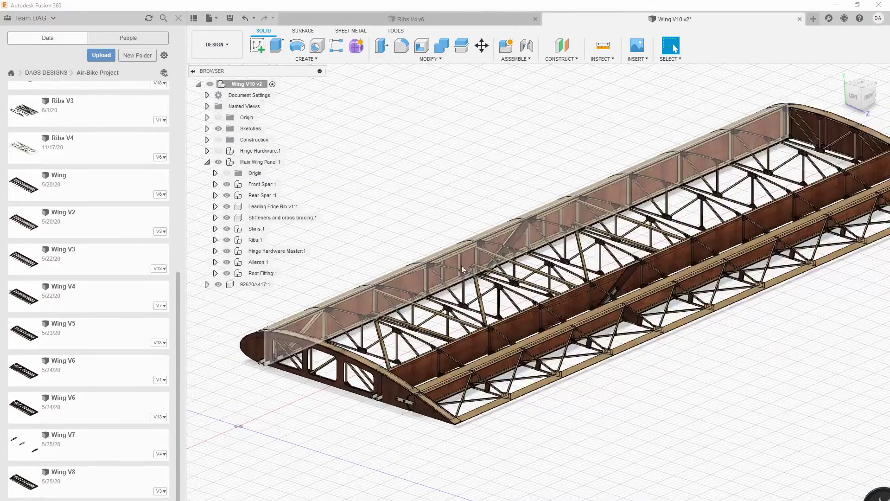
pyautogui.scroll(2, 514, 264)
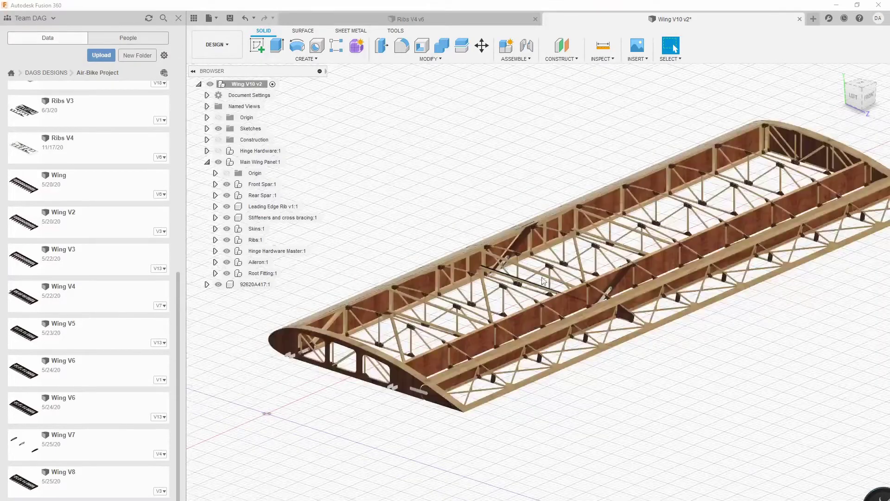
pyautogui.scroll(1, 514, 264)
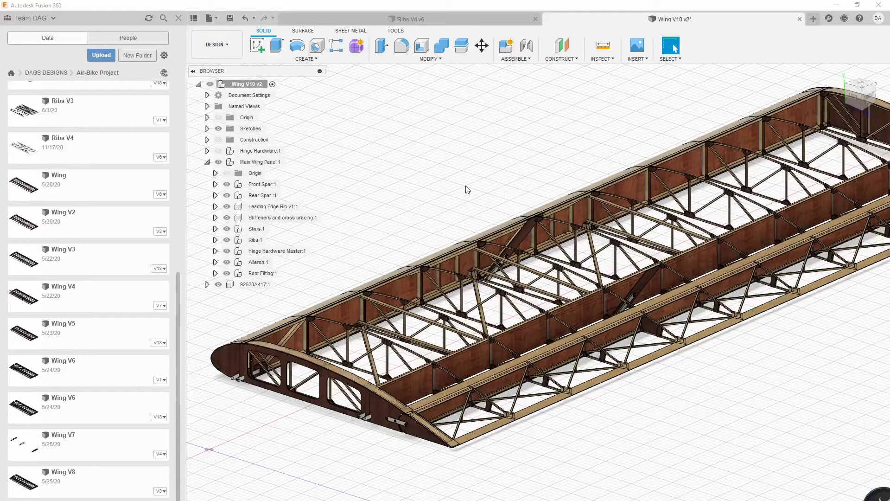
pyautogui.click(227, 274)
pyautogui.click(228, 263)
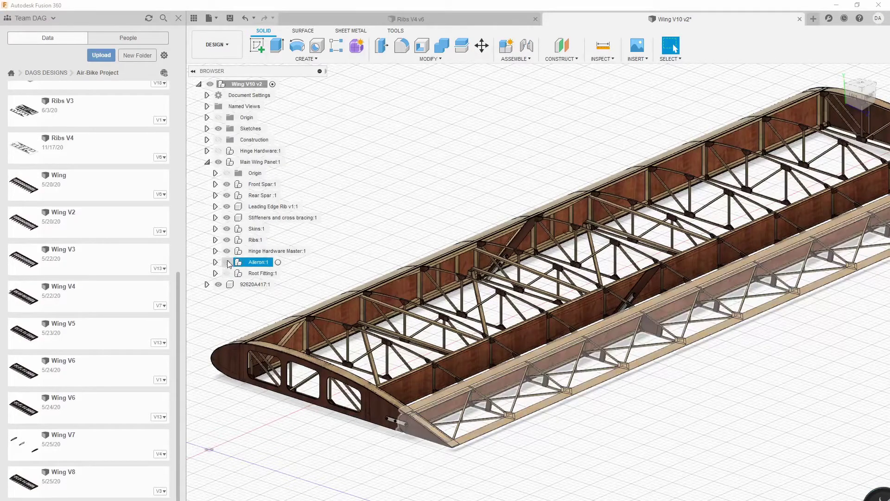
pyautogui.click(227, 251)
pyautogui.click(227, 240)
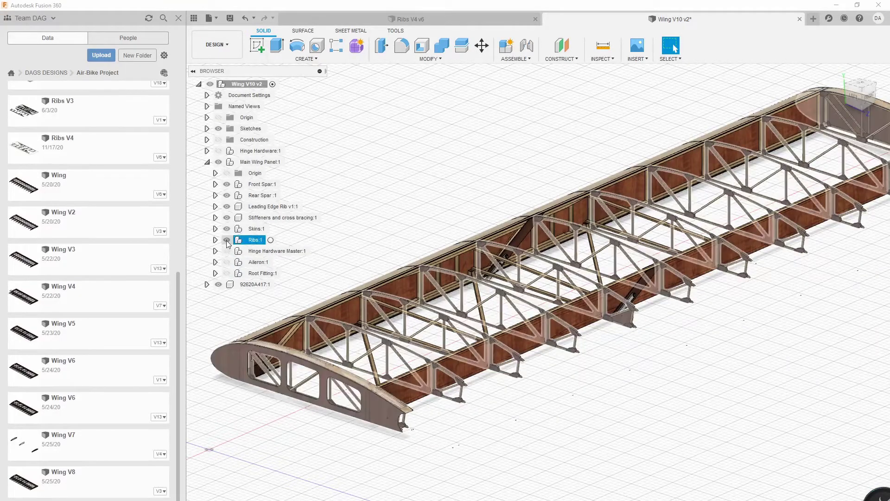
# Hide the Skins, Stiffeners and cross bracing, and Leading Edge Rib so only the spars remain
pyautogui.click(227, 229)
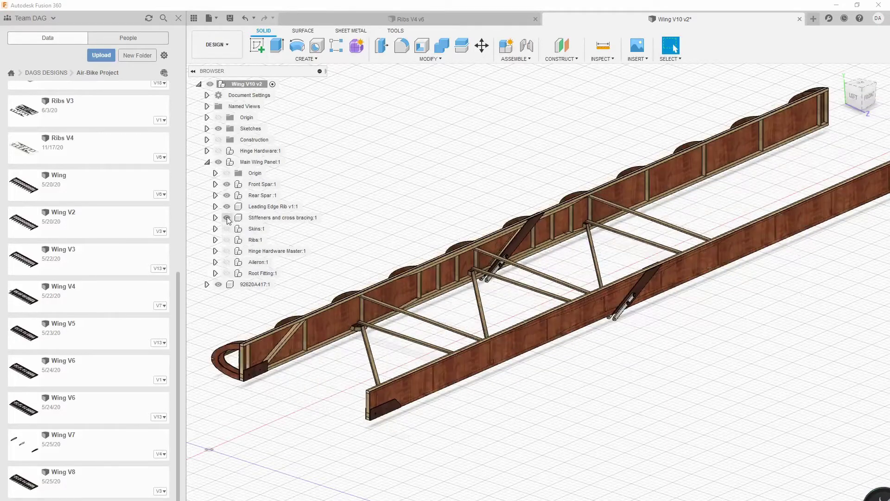
pyautogui.click(226, 217)
pyautogui.click(227, 207)
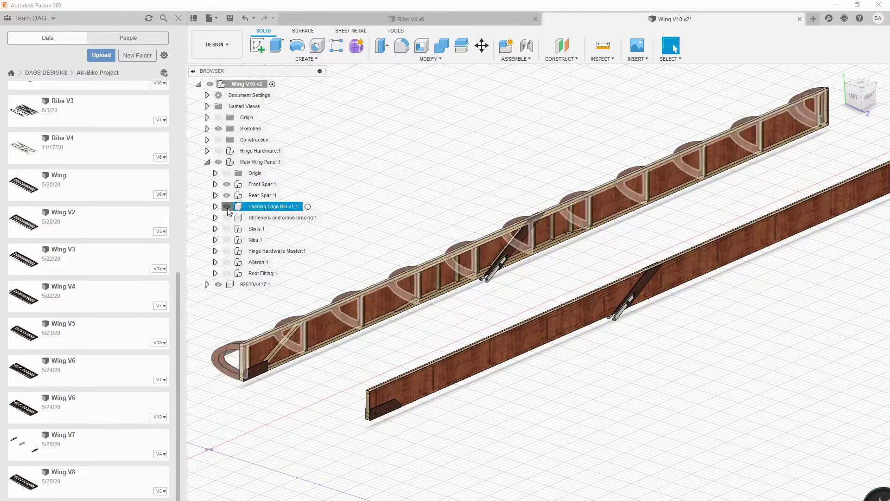
pyautogui.scroll(3, 419, 265)
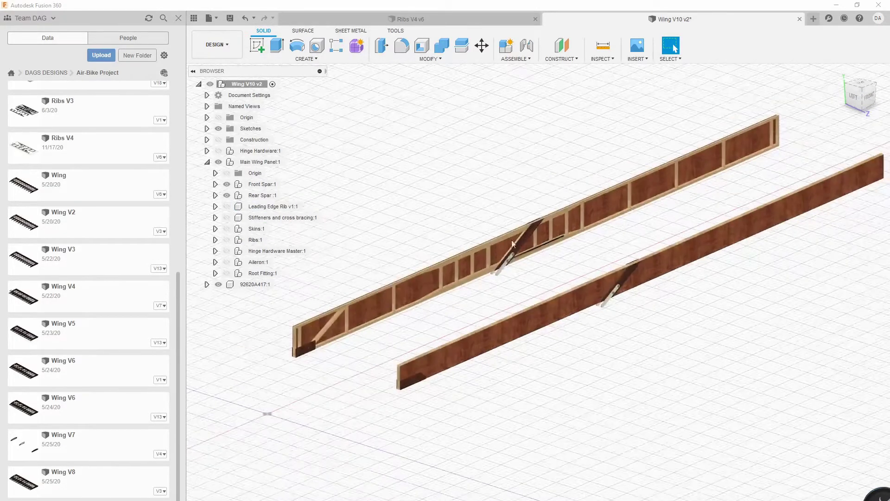
pyautogui.scroll(3, 320, 309)
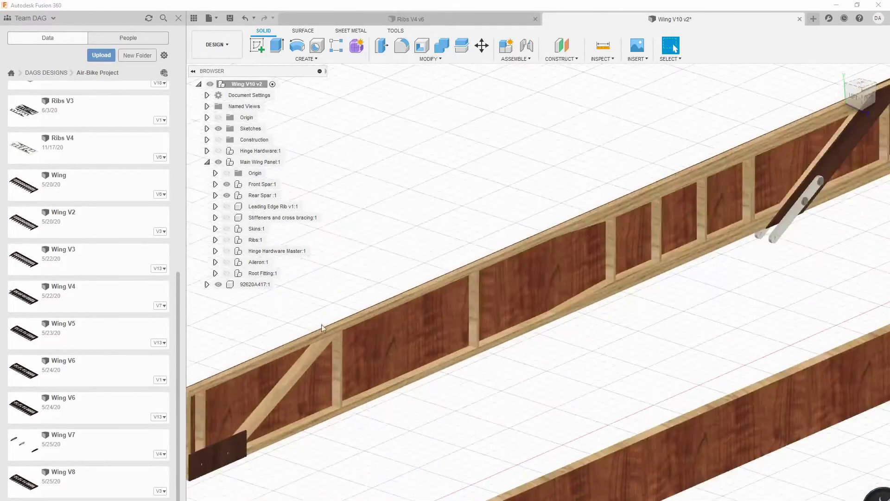
pyautogui.scroll(-2, 603, 190)
pyautogui.scroll(4, 709, 157)
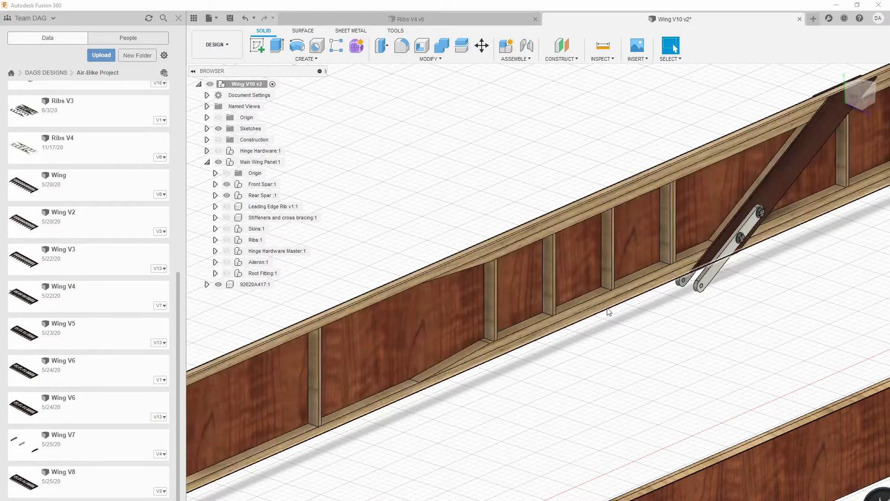
pyautogui.scroll(-5, 516, 341)
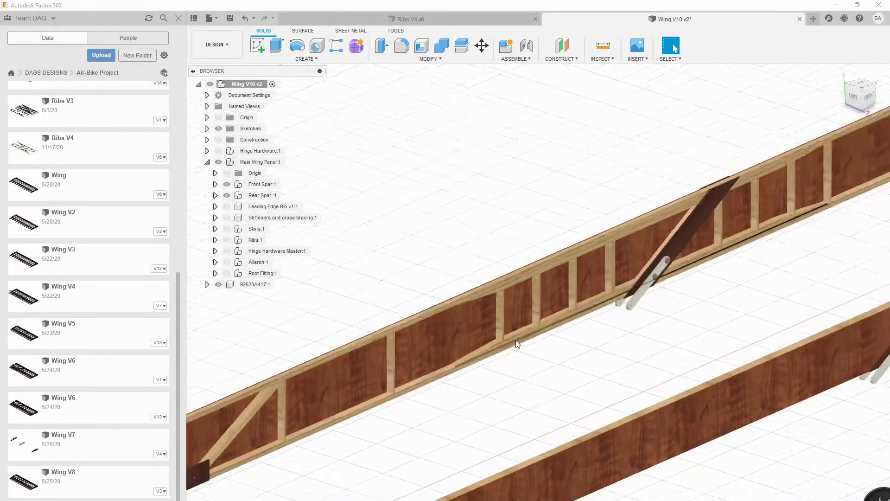
pyautogui.scroll(-5, 611, 268)
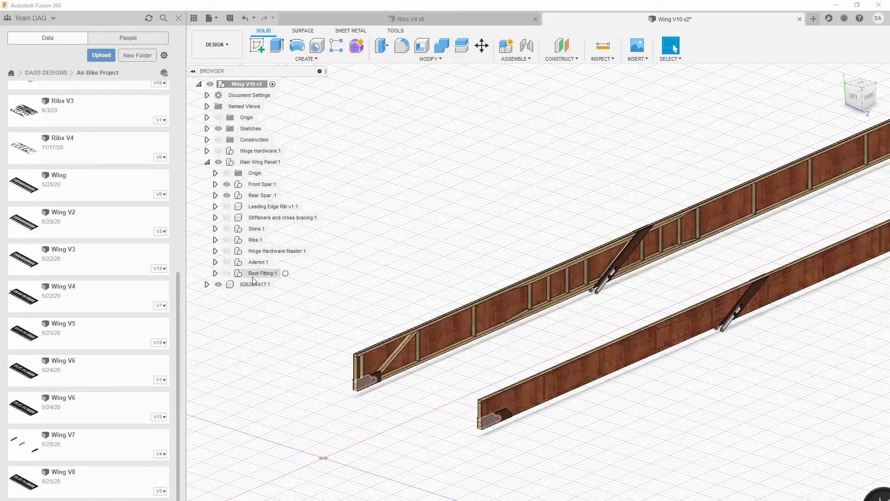
# Show the Ribs:1 component again alongside the two spars
pyautogui.click(239, 240)
pyautogui.click(227, 240)
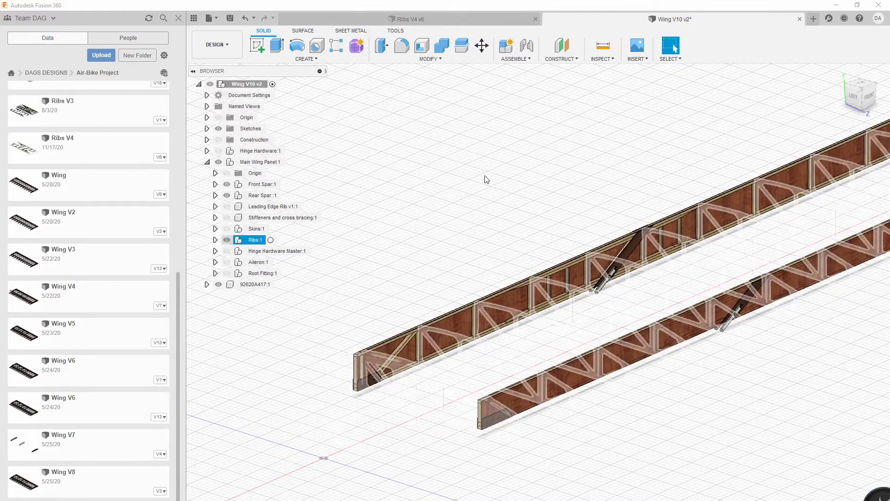
pyautogui.click(486, 179)
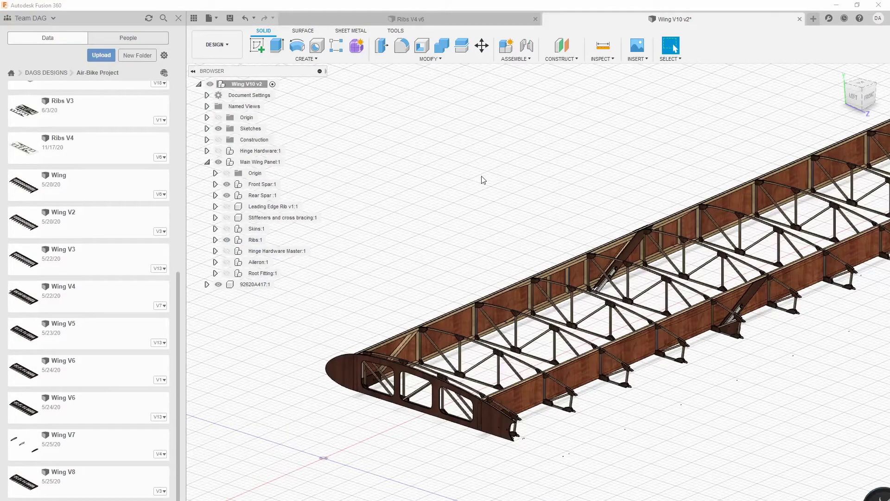
pyautogui.keyDown('shift'); pyautogui.moveTo(552, 189); pyautogui.dragTo(596, 237, button='middle'); pyautogui.keyUp('shift')
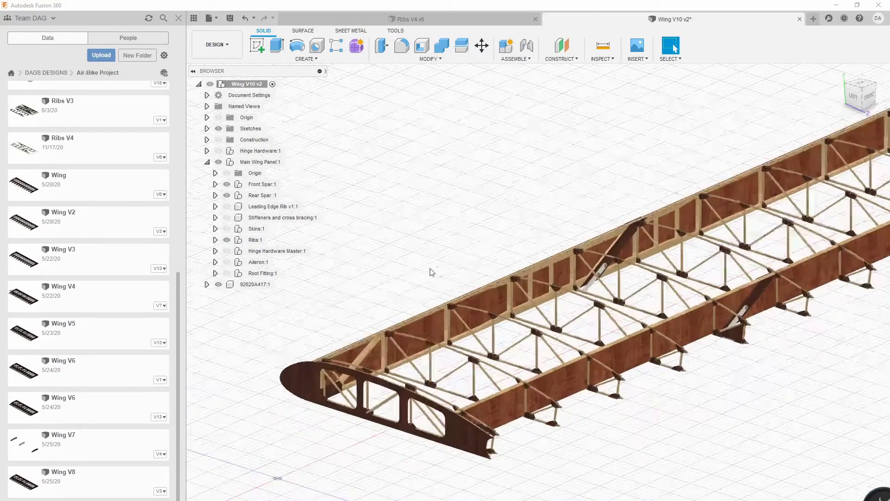
pyautogui.keyDown('shift'); pyautogui.moveTo(795, 215); pyautogui.dragTo(612, 244, button='middle'); pyautogui.keyUp('shift')
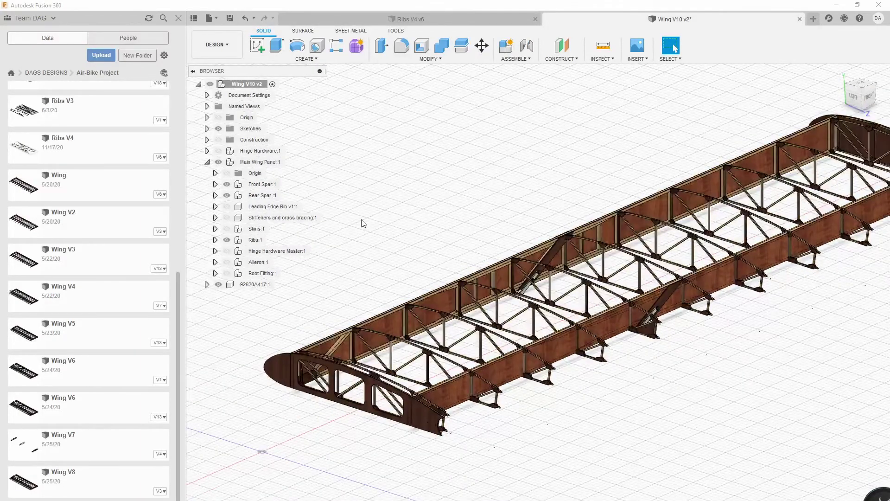
# Show the Stiffeners and cross bracing:1 to complete the bare wing frame
pyautogui.click(226, 218)
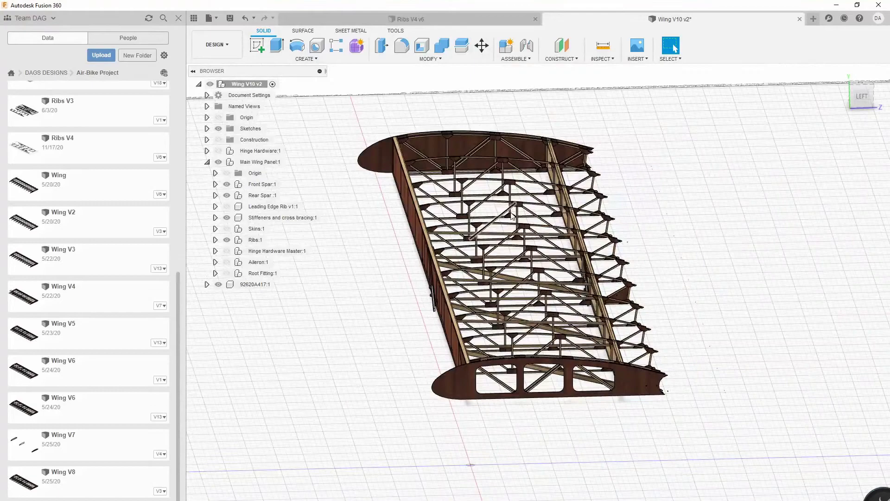
pyautogui.keyDown('shift'); pyautogui.moveTo(492, 257); pyautogui.dragTo(494, 278, button='middle'); pyautogui.keyUp('shift')
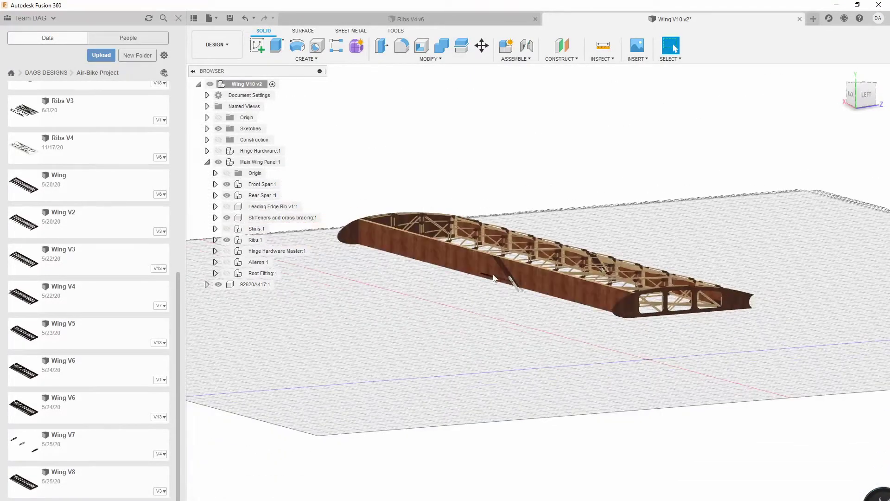
pyautogui.scroll(5, 493, 276)
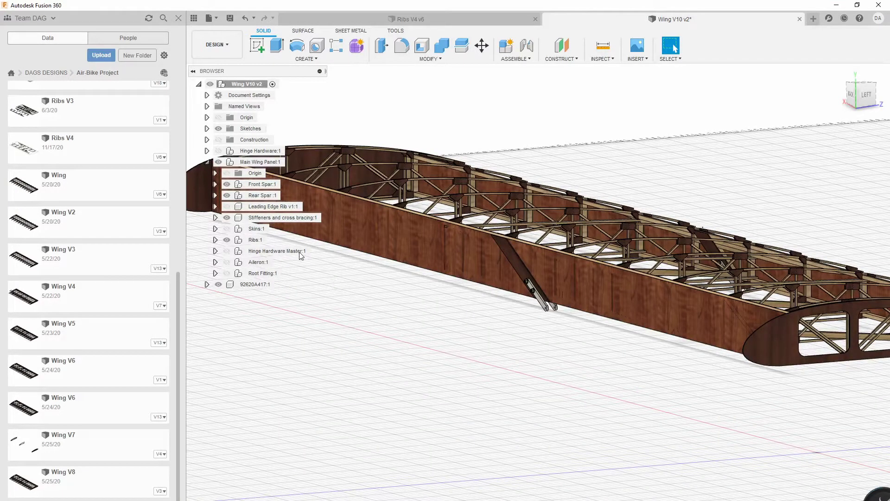
# Show Leading Edge Rib v1:1 and inspect the nose ribs from underneath
pyautogui.click(227, 207)
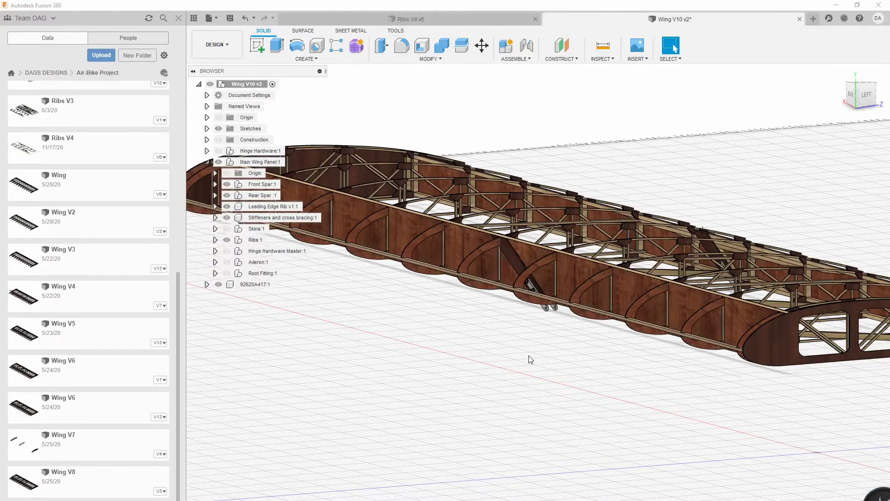
pyautogui.scroll(3, 576, 343)
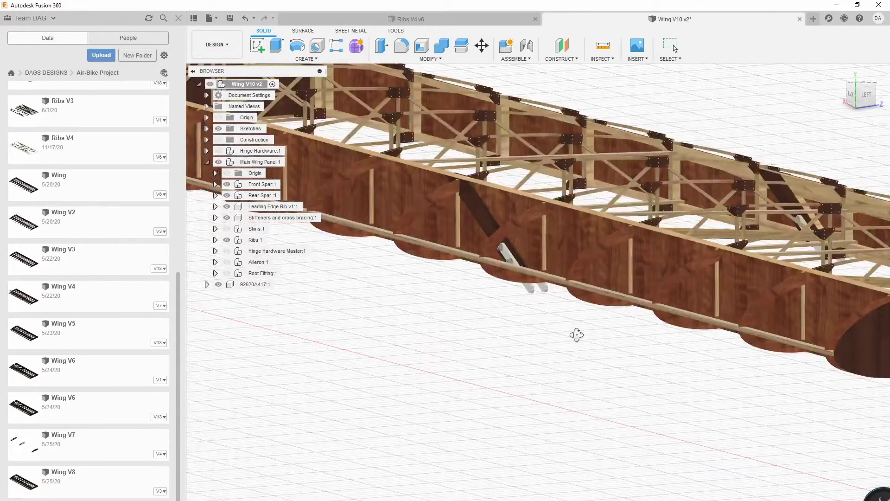
pyautogui.keyDown('shift'); pyautogui.moveTo(577, 335); pyautogui.dragTo(543, 348, button='middle'); pyautogui.keyUp('shift')
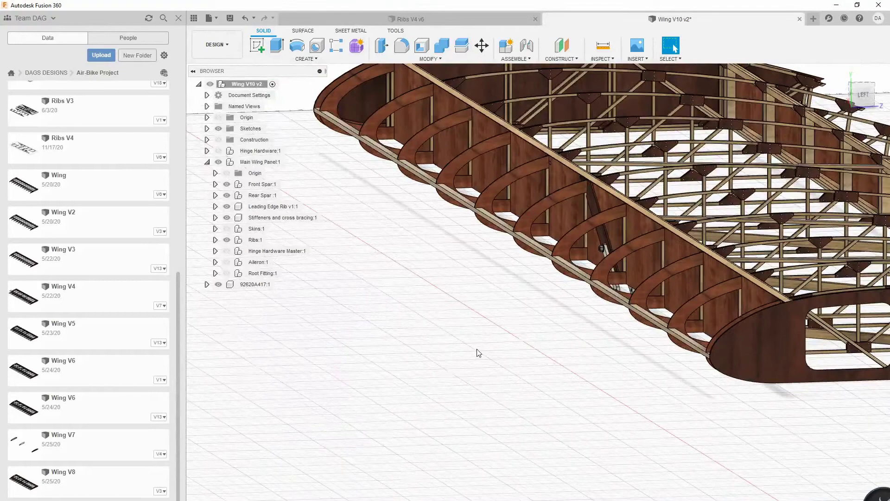
pyautogui.scroll(3, 633, 290)
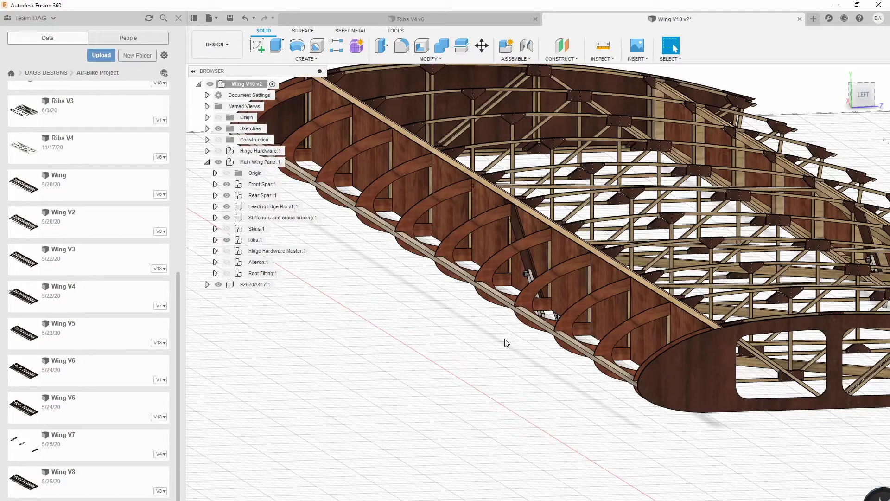
# Zoom and orbit to an elevated front-left view showing the whole wing frame's span
pyautogui.scroll(-2, 566, 389)
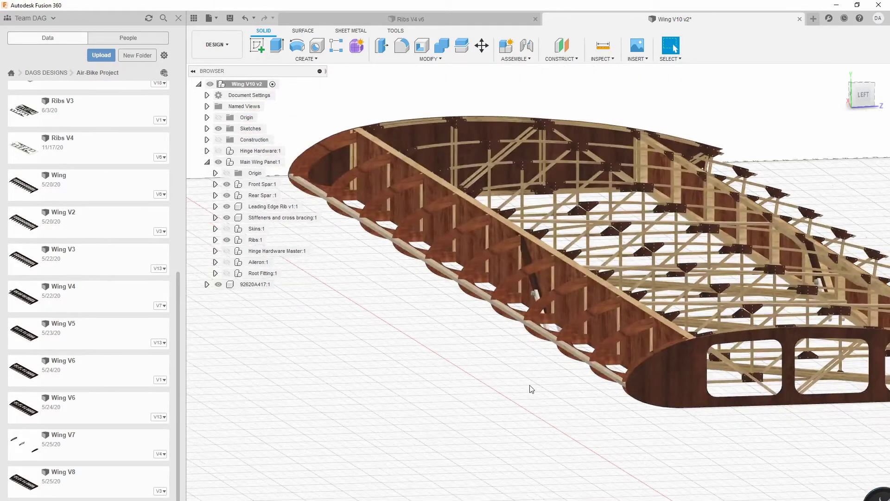
pyautogui.scroll(2, 556, 343)
pyautogui.scroll(1, 599, 271)
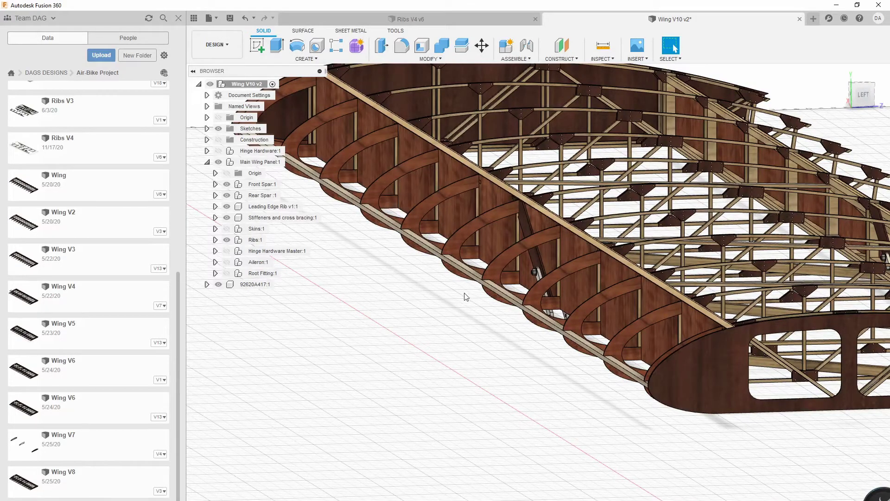
pyautogui.scroll(-2, 441, 297)
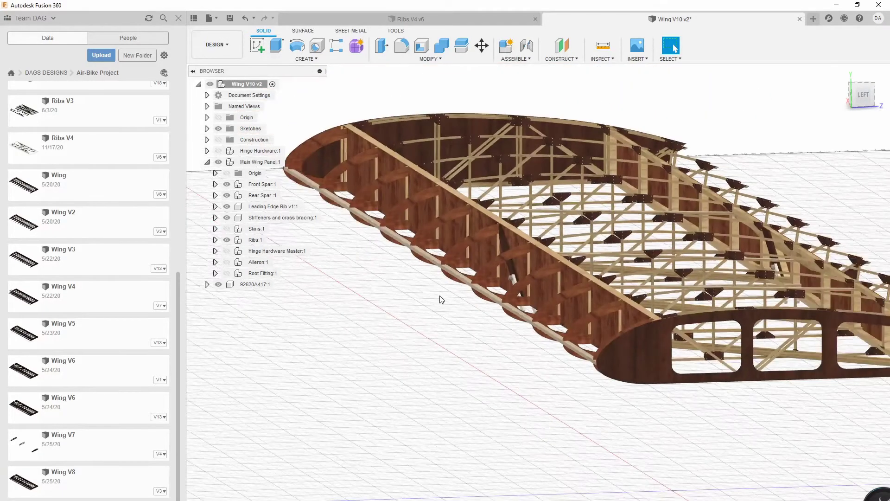
pyautogui.scroll(1, 441, 299)
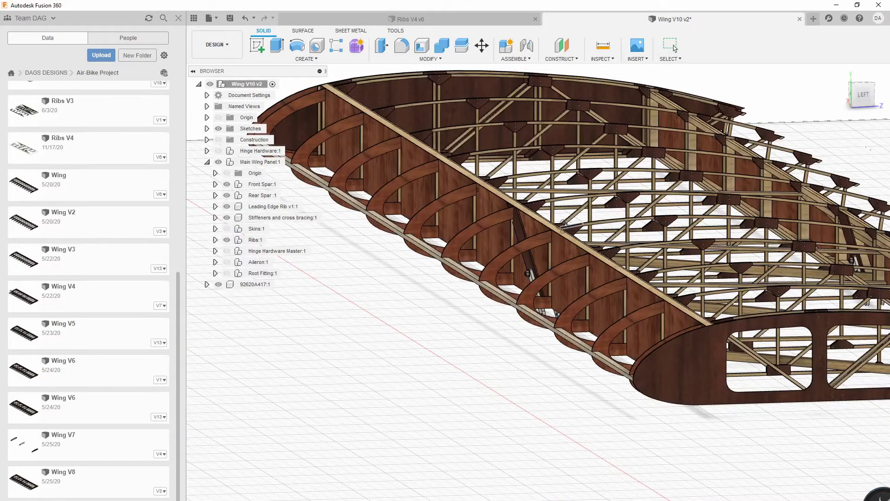
pyautogui.keyDown('shift'); pyautogui.moveTo(543, 224); pyautogui.dragTo(685, 179, button='middle'); pyautogui.keyUp('shift')
pyautogui.scroll(-3, 526, 214)
pyautogui.scroll(3, 682, 180)
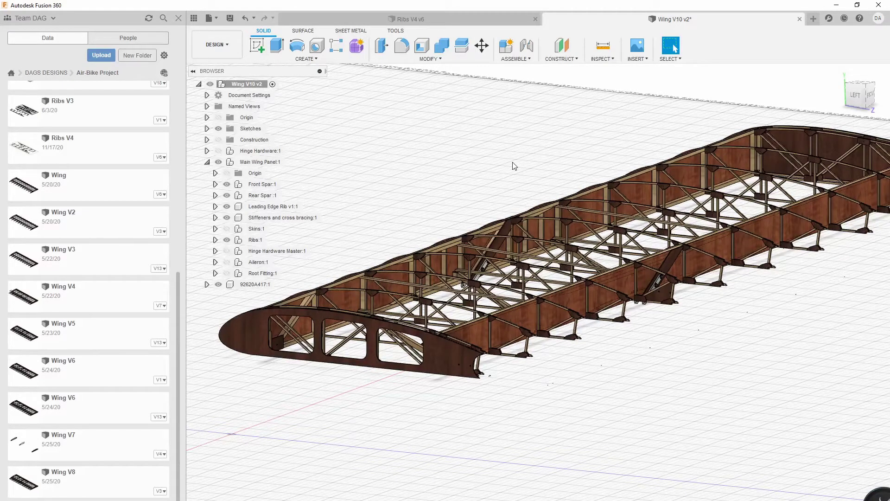
pyautogui.moveTo(469, 205)
pyautogui.keyDown('shift'); pyautogui.mouseDown(button='middle')
pyautogui.moveTo(633, 167)
pyautogui.moveTo(720, 159)
pyautogui.mouseUp(button='middle'); pyautogui.keyUp('shift')
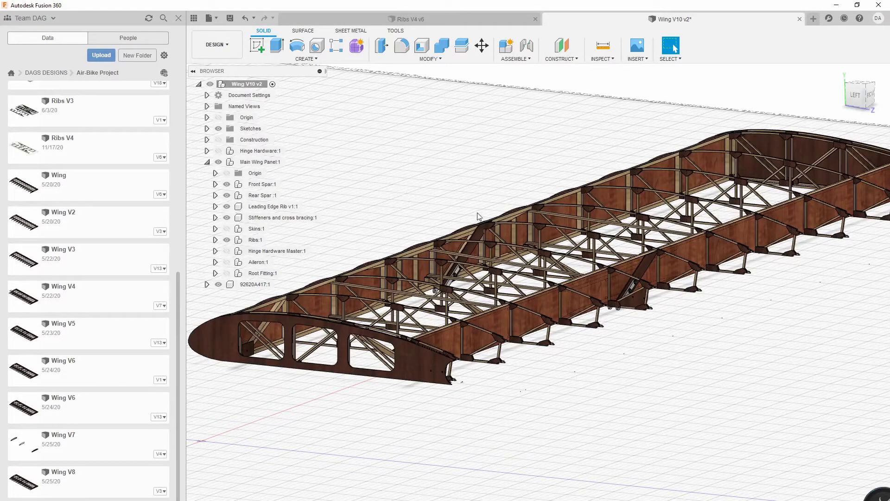
# Show the Hinge Hardware Master:1 along the rear spar and zoom in on it
pyautogui.click(227, 251)
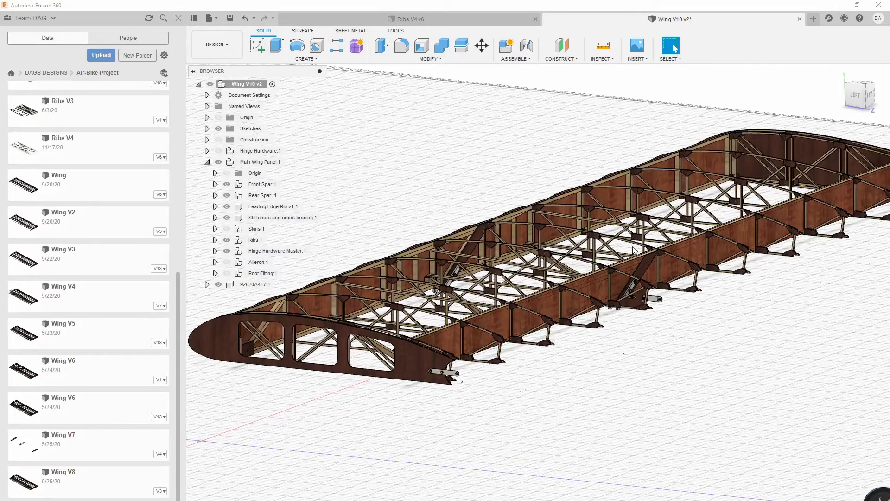
pyautogui.keyDown('shift'); pyautogui.moveTo(634, 251); pyautogui.dragTo(596, 342, button='middle'); pyautogui.keyUp('shift')
pyautogui.scroll(3, 589, 334)
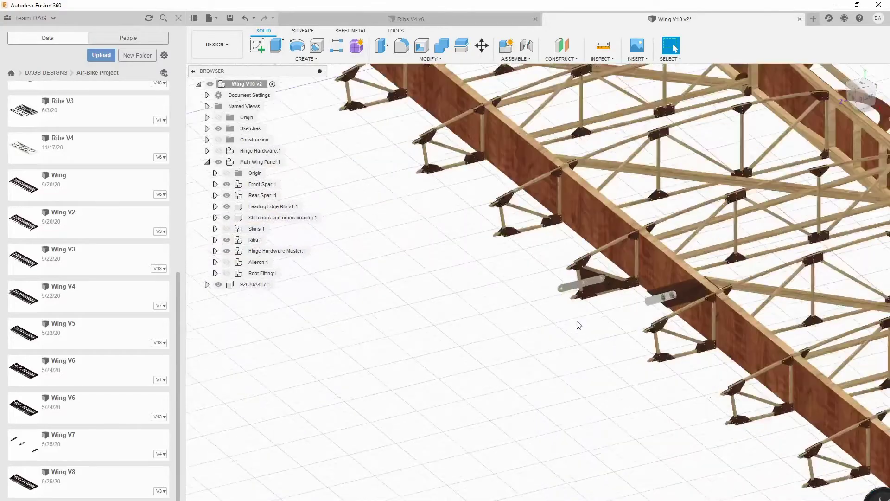
pyautogui.scroll(5, 579, 325)
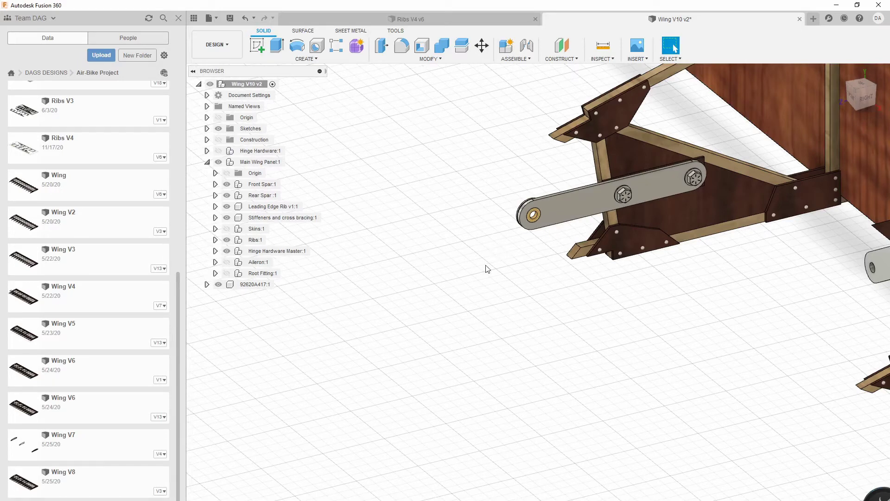
# Show the Aileron:1 on the trailing edge and view it from the other side
pyautogui.click(257, 262)
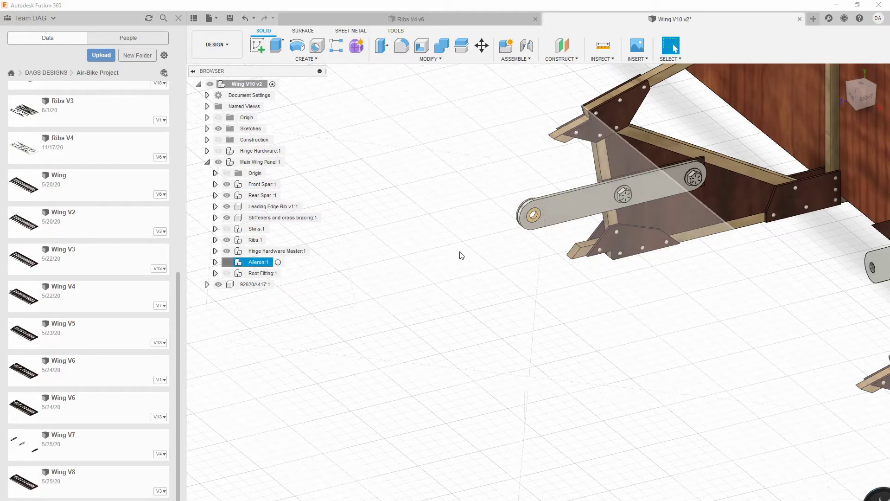
pyautogui.click(471, 236)
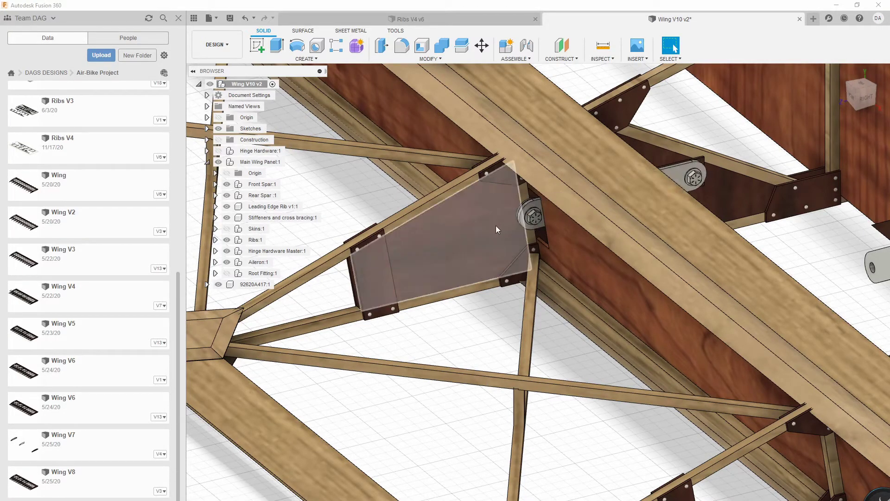
pyautogui.scroll(-10, 479, 278)
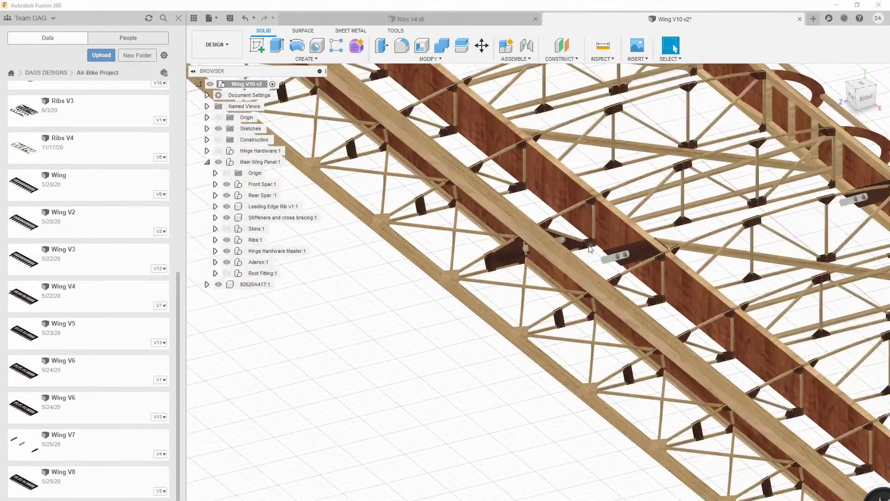
pyautogui.scroll(-3, 589, 259)
pyautogui.scroll(-3, 553, 246)
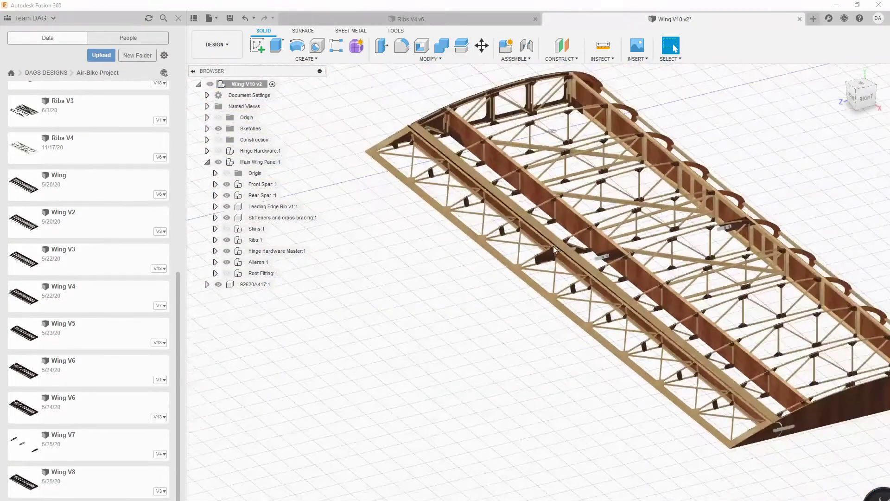
pyautogui.scroll(1, 793, 296)
pyautogui.scroll(1, 793, 296)
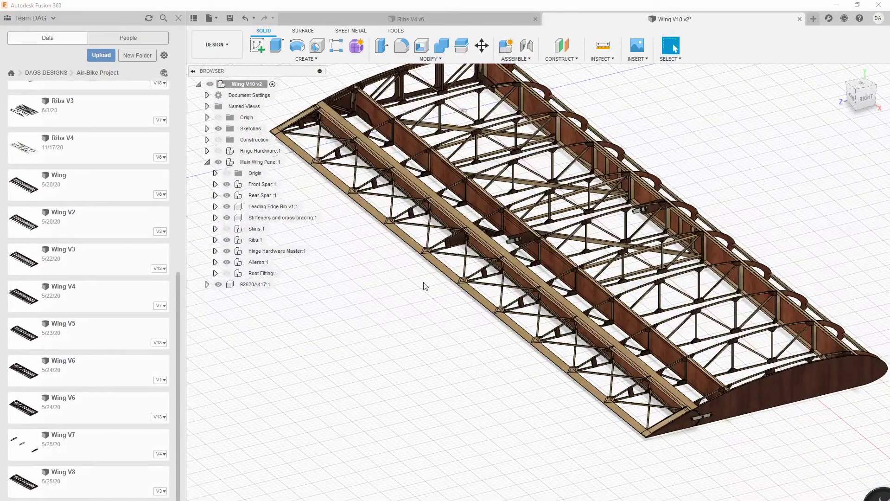
pyautogui.keyDown('shift'); pyautogui.moveTo(410, 290); pyautogui.dragTo(512, 284, button='middle'); pyautogui.keyUp('shift')
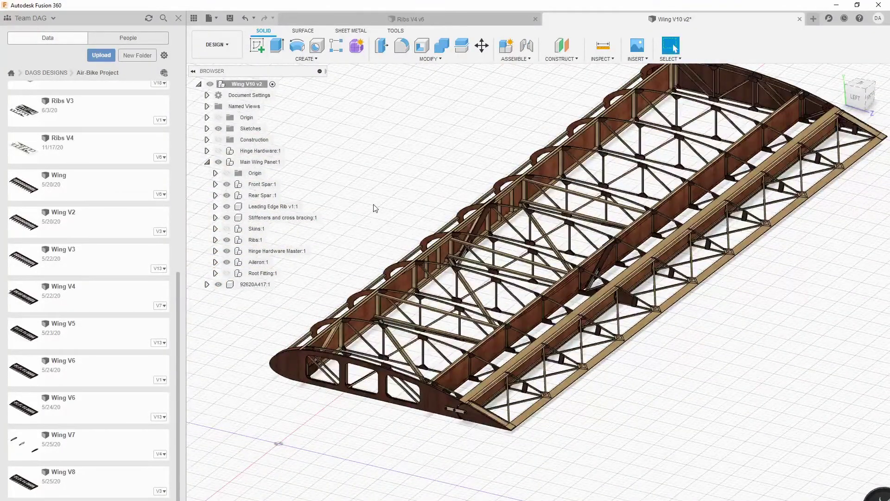
# Hide the ribs, hinge hardware, aileron, stiffeners and leading-edge ribs, leaving only the spars
pyautogui.click(227, 240)
pyautogui.click(227, 251)
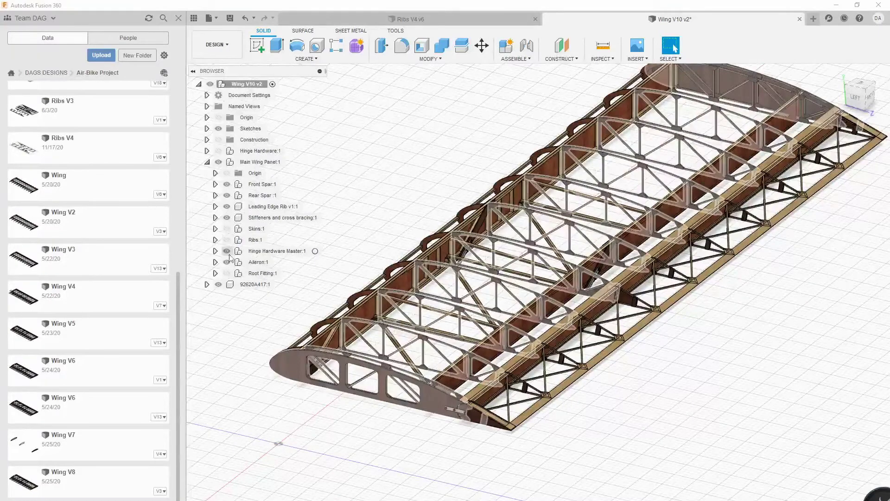
pyautogui.click(227, 262)
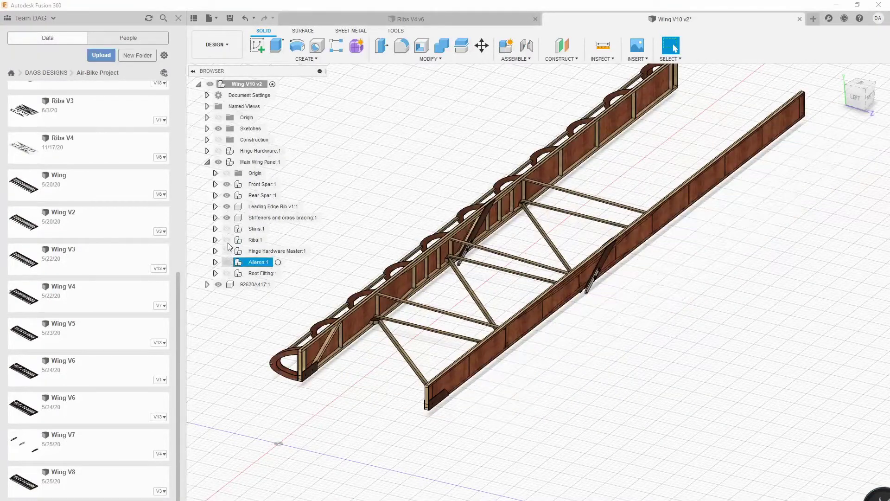
pyautogui.click(227, 217)
pyautogui.click(227, 207)
pyautogui.scroll(-2, 630, 226)
pyautogui.keyDown('shift'); pyautogui.moveTo(630, 227); pyautogui.dragTo(449, 268, button='middle'); pyautogui.keyUp('shift')
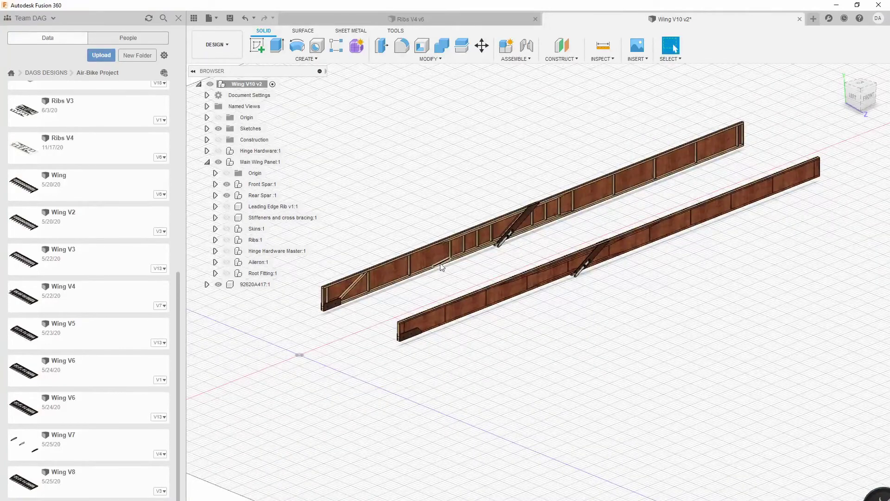
# Show Root Fitting:1 at the ends of the two spars
pyautogui.scroll(3, 445, 254)
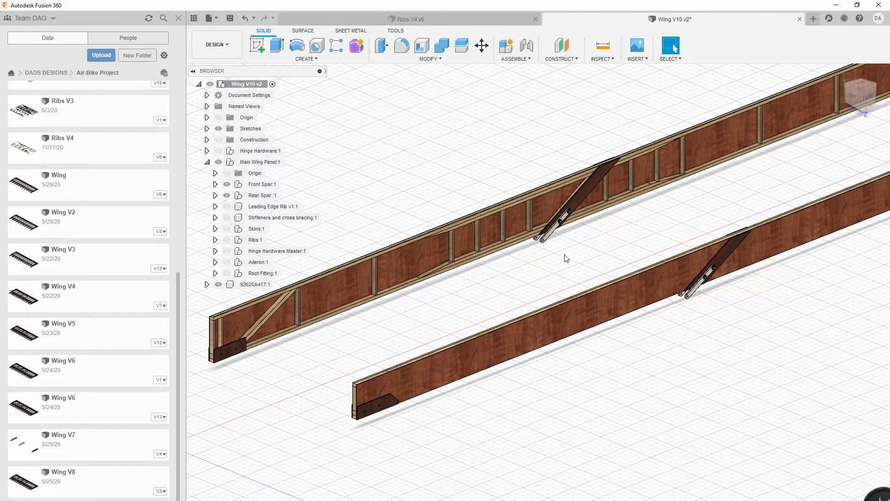
pyautogui.scroll(-1, 534, 272)
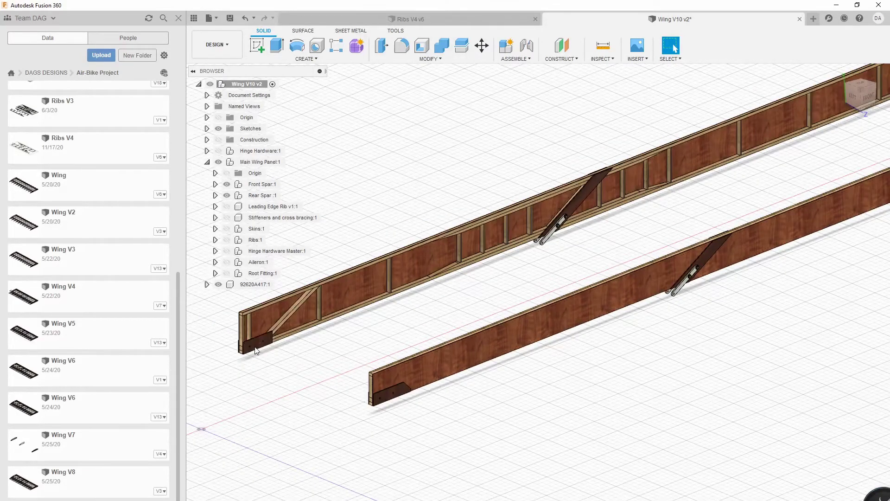
pyautogui.click(227, 274)
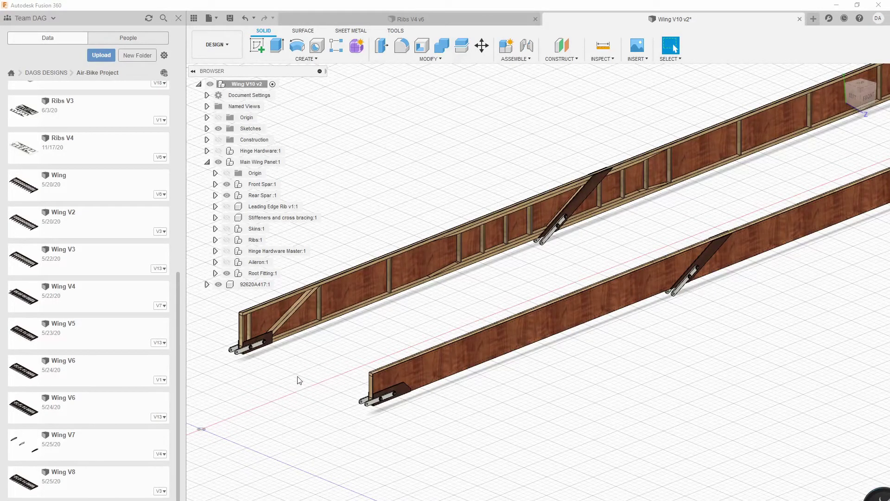
pyautogui.scroll(-3, 397, 407)
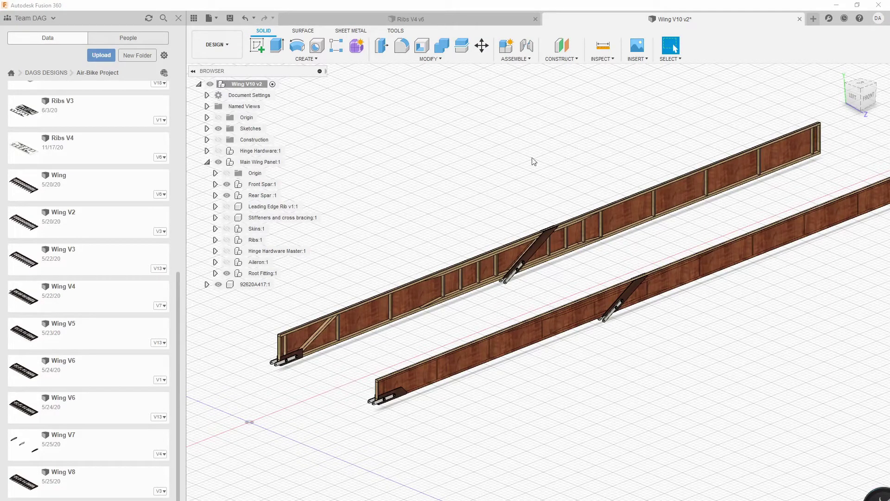
pyautogui.scroll(-1, 524, 161)
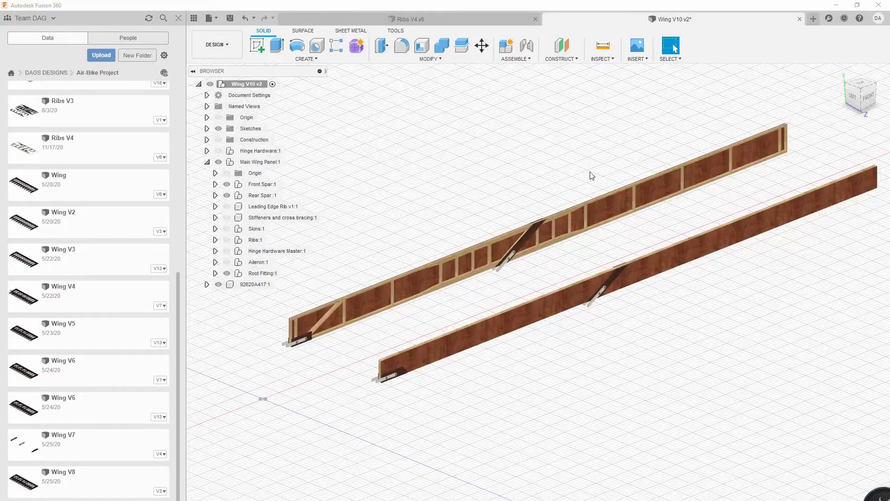